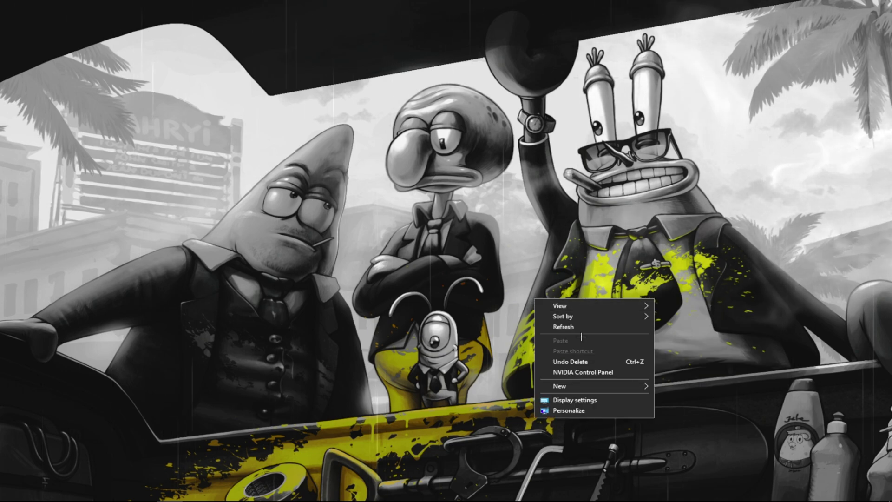
# - In NVIDIA Control Panel's image settings preview, apply 'Use the advanced 3D image settings' instead of performance preference
pyautogui.click(586, 371)
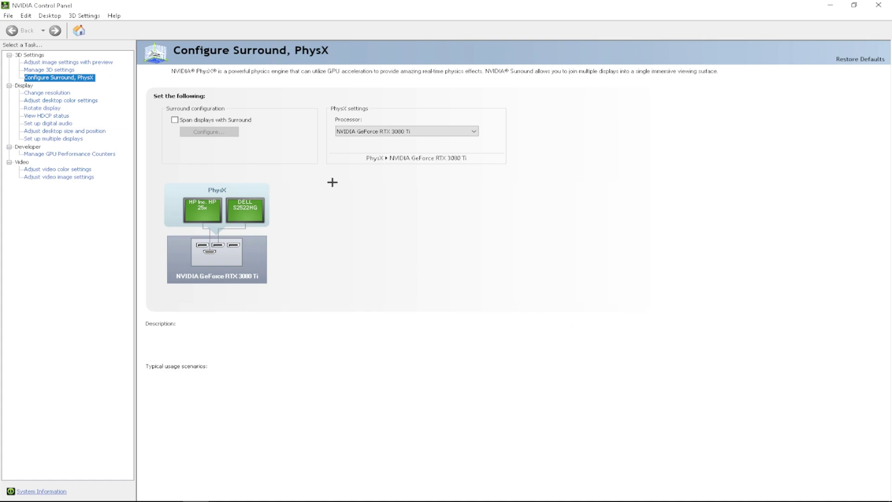
pyautogui.click(63, 62)
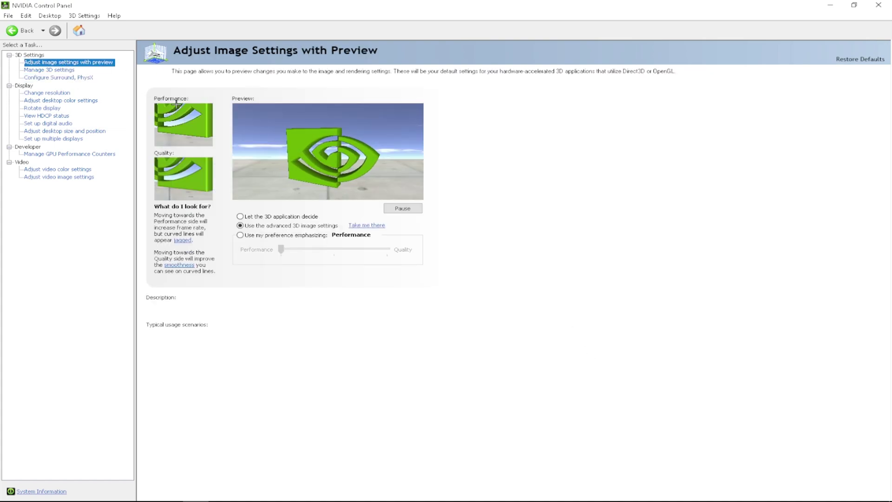
pyautogui.click(241, 235)
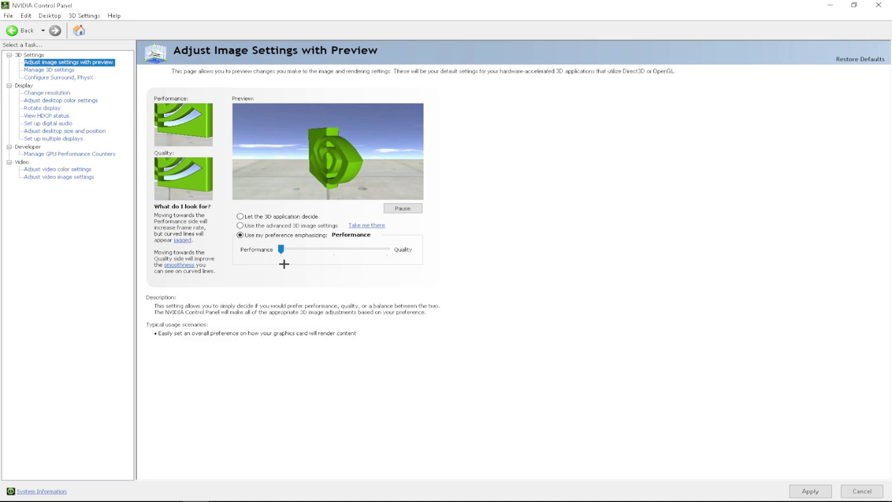
pyautogui.click(817, 489)
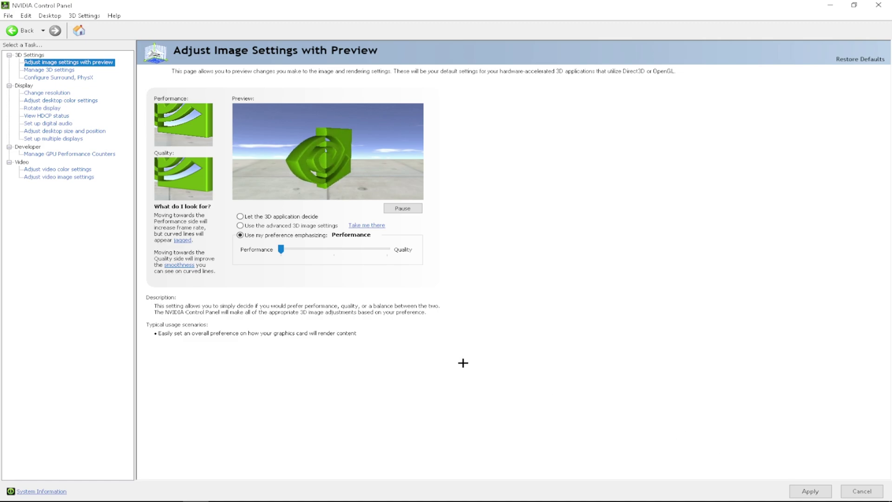
pyautogui.click(240, 226)
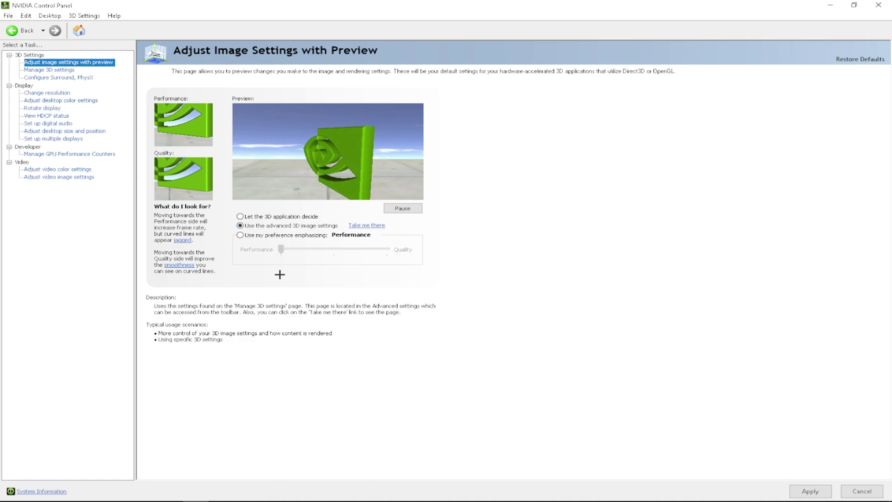
pyautogui.click(810, 488)
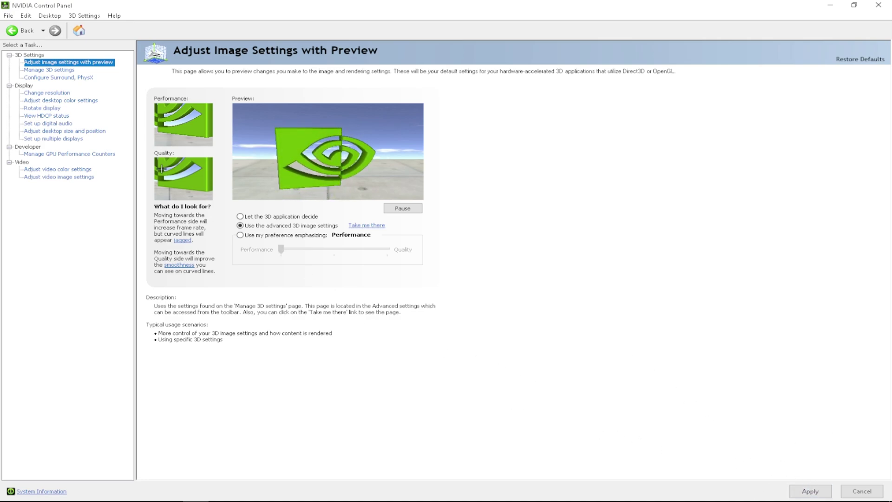
# - Open Manage 3D settings and scroll through the Global Settings list
pyautogui.click(56, 70)
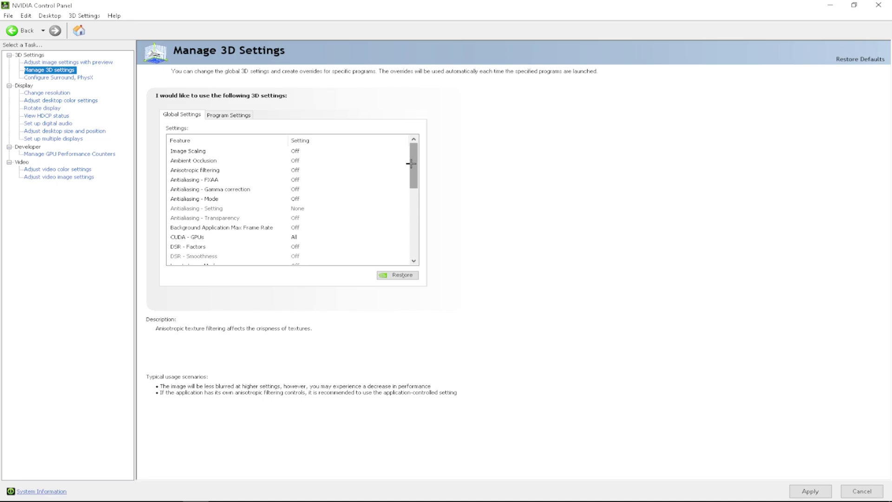
pyautogui.moveTo(412, 164); pyautogui.dragTo(407, 247)
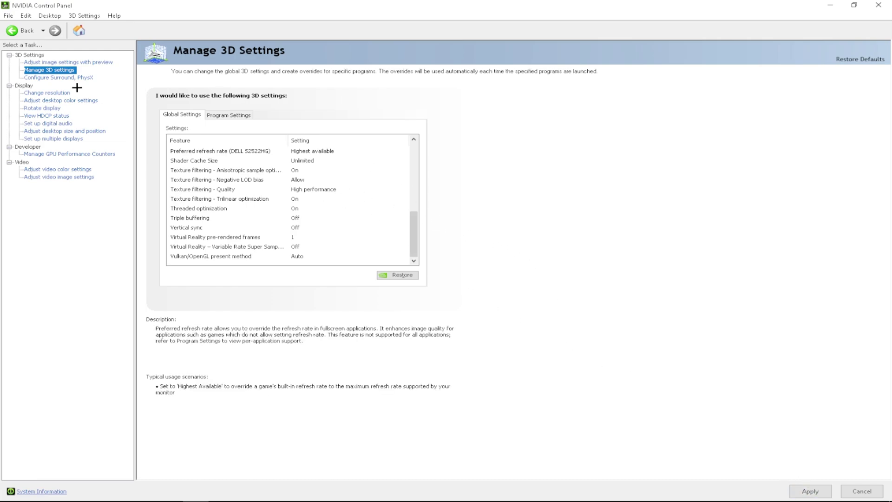
# - Accept the pending 3D changes and set the PhysX processor to NVIDIA GeForce RTX 3080 Ti
pyautogui.click(51, 78)
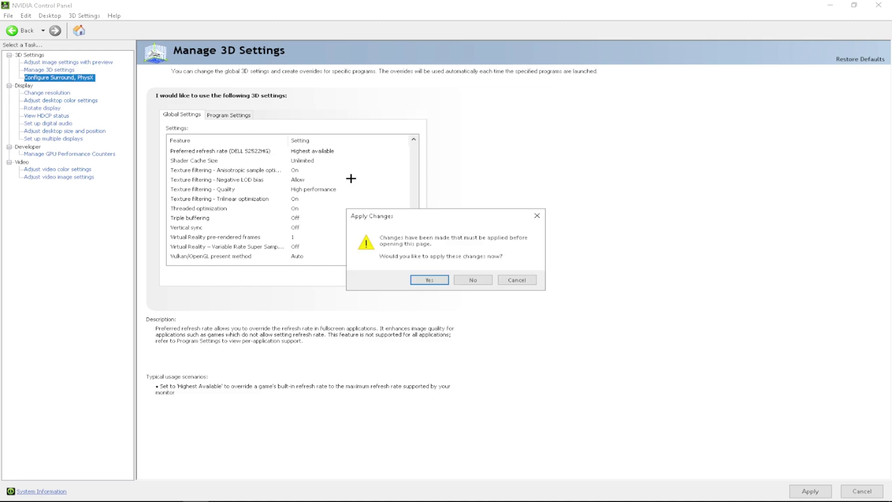
pyautogui.click(428, 281)
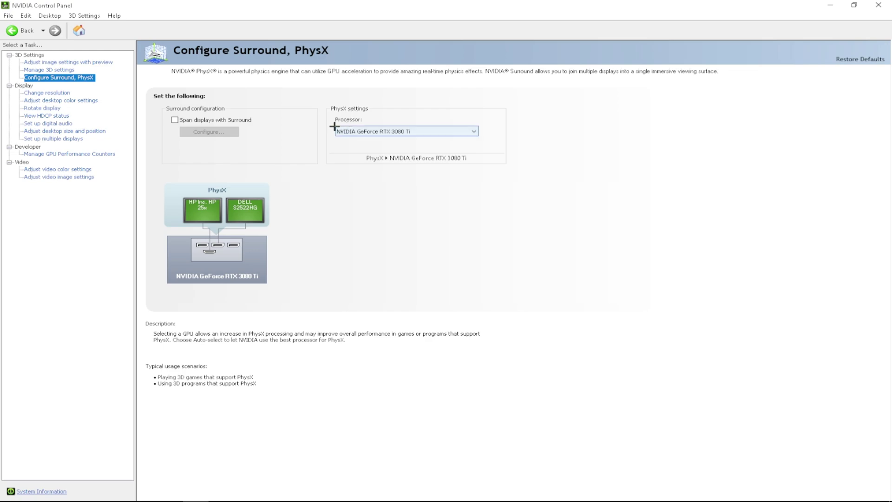
pyautogui.click(372, 132)
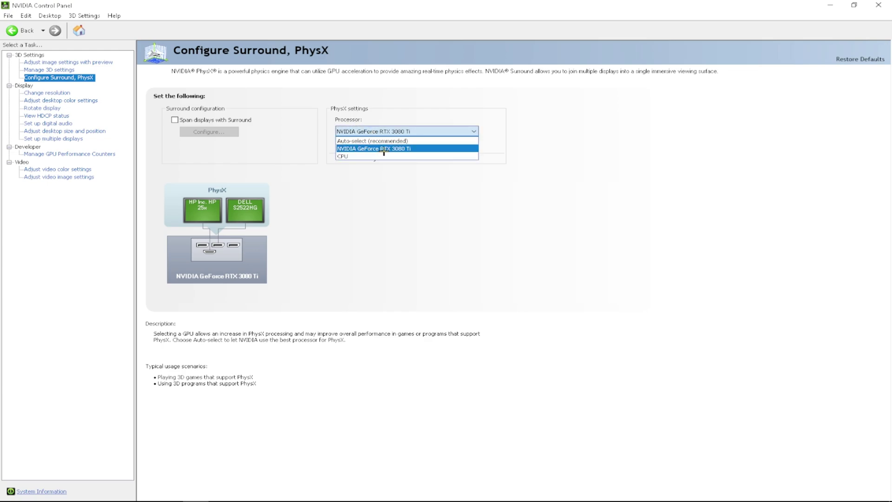
pyautogui.click(374, 149)
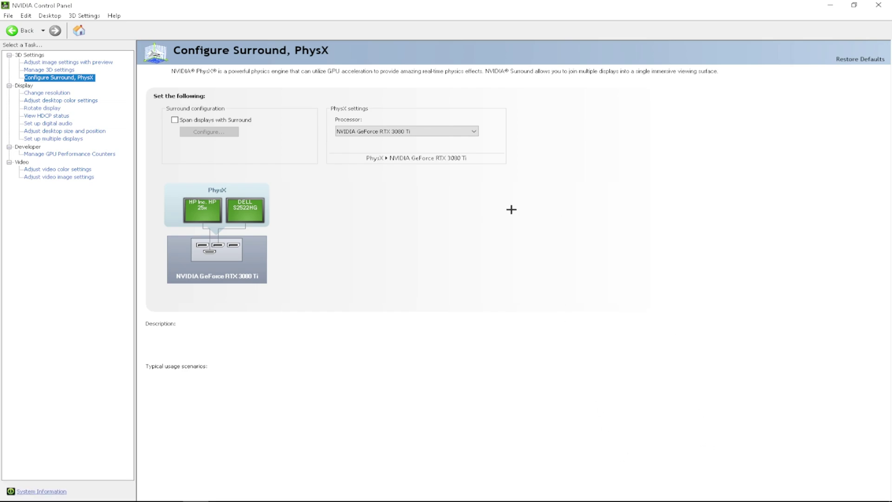
# - Keep the DELL S2522HG at 240Hz refresh rate with 8 bpc output colour depth
pyautogui.click(51, 94)
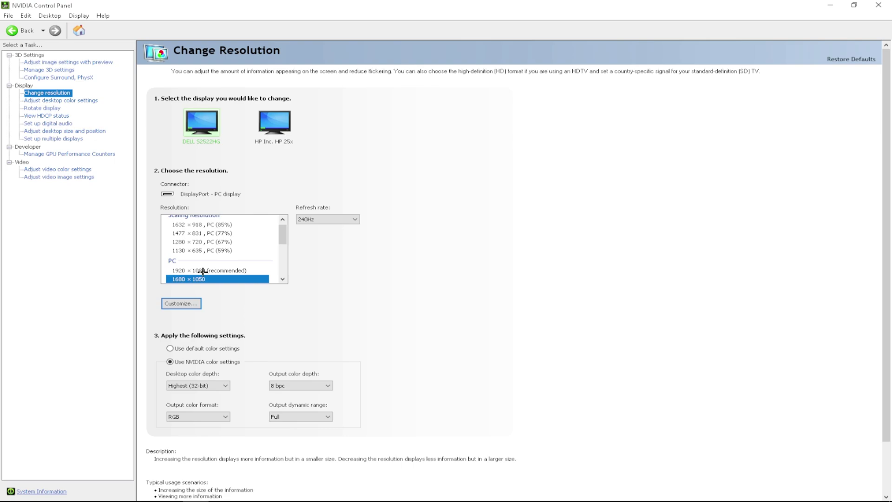
pyautogui.click(313, 218)
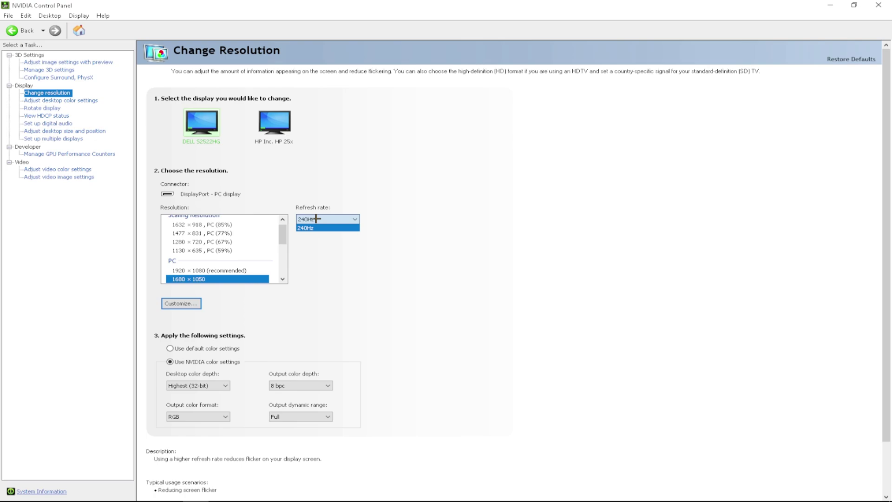
pyautogui.click(316, 219)
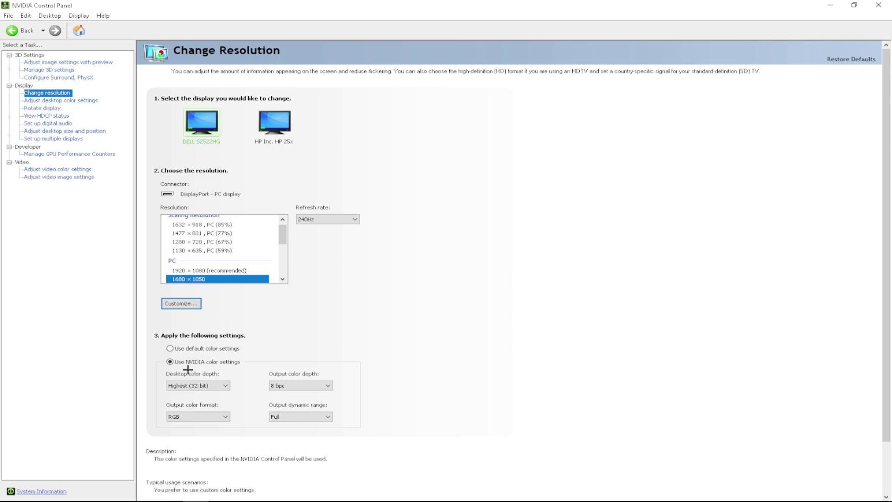
pyautogui.scroll(-1, 181, 370)
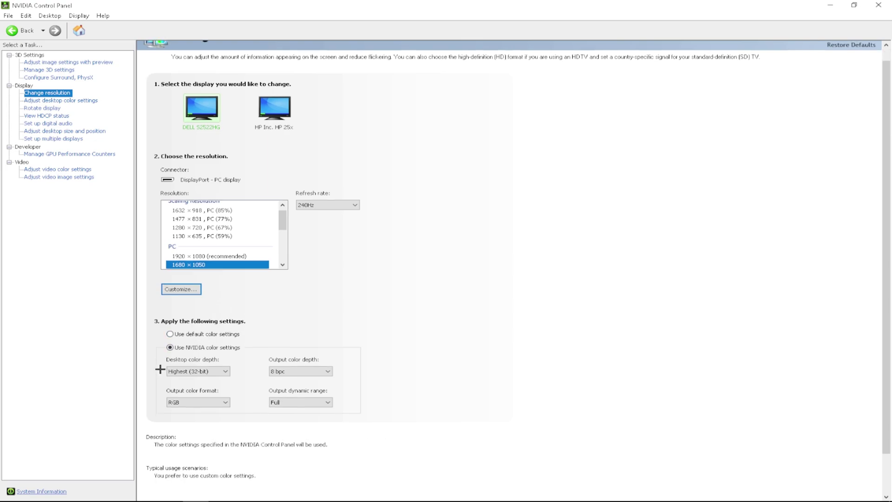
pyautogui.click(293, 371)
pyautogui.click(260, 371)
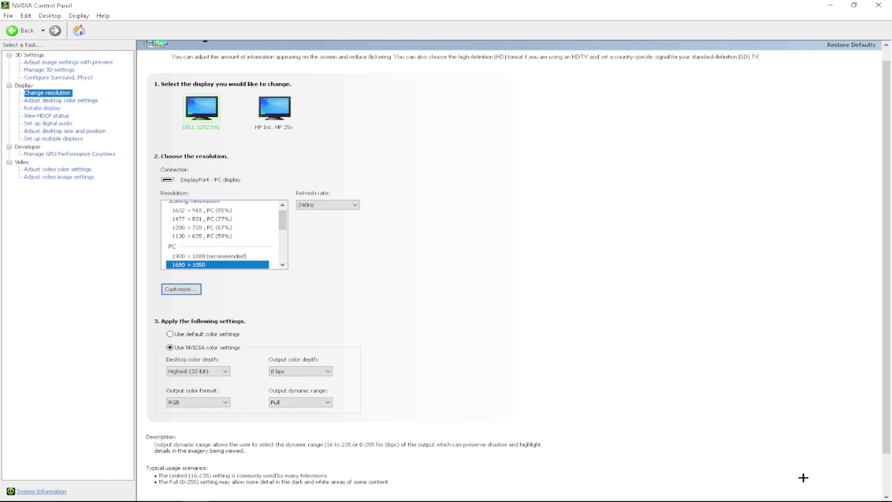
pyautogui.moveTo(782, 497)
# - Raise digital vibrance to 100% in the DELL S2522HG's desktop colour settings
pyautogui.click(68, 101)
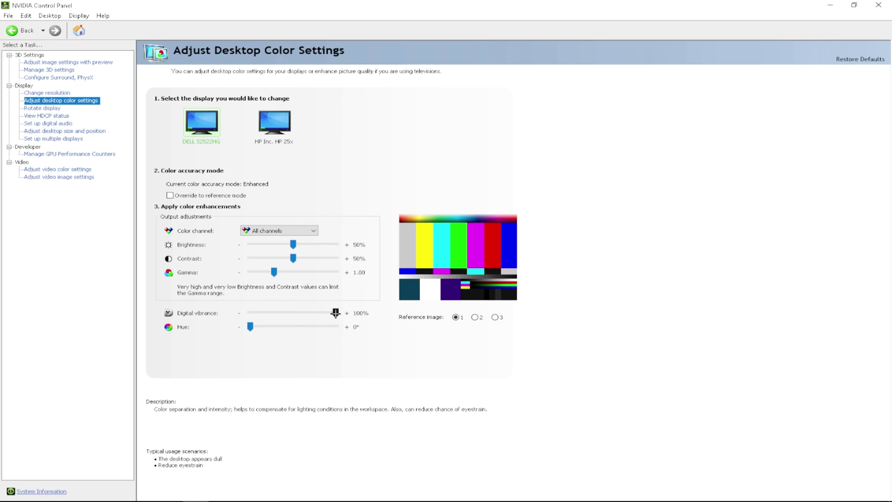
pyautogui.moveTo(336, 313)
pyautogui.mouseDown()
pyautogui.moveTo(298, 312)
pyautogui.moveTo(350, 311)
pyautogui.moveTo(347, 304)
pyautogui.mouseUp()
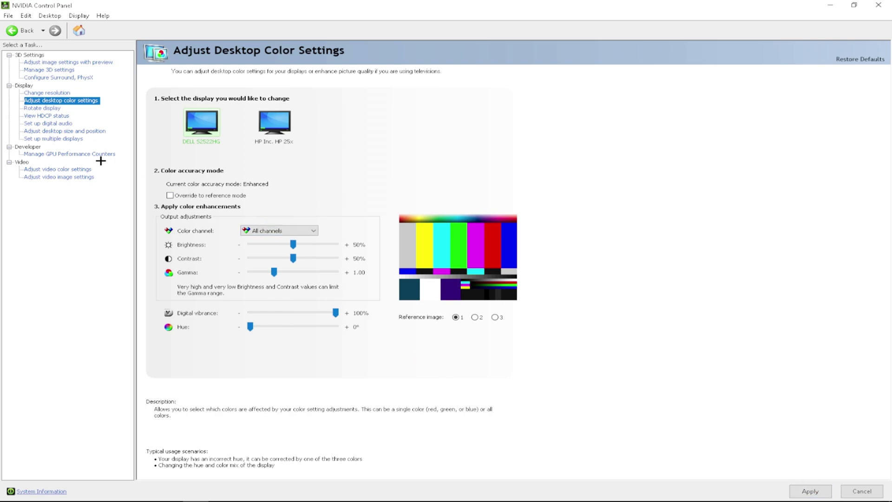
pyautogui.click(77, 132)
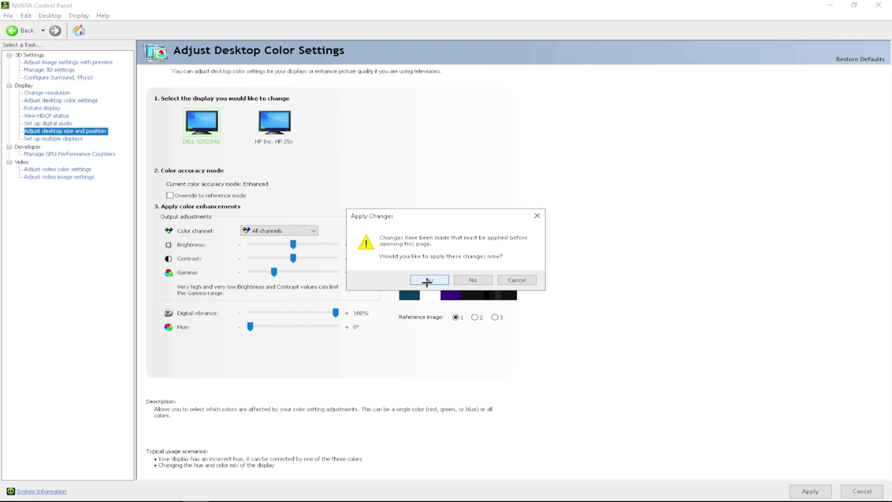
# - Apply the colour changes and keep No scaling performed on the Display with override enabled
pyautogui.click(423, 281)
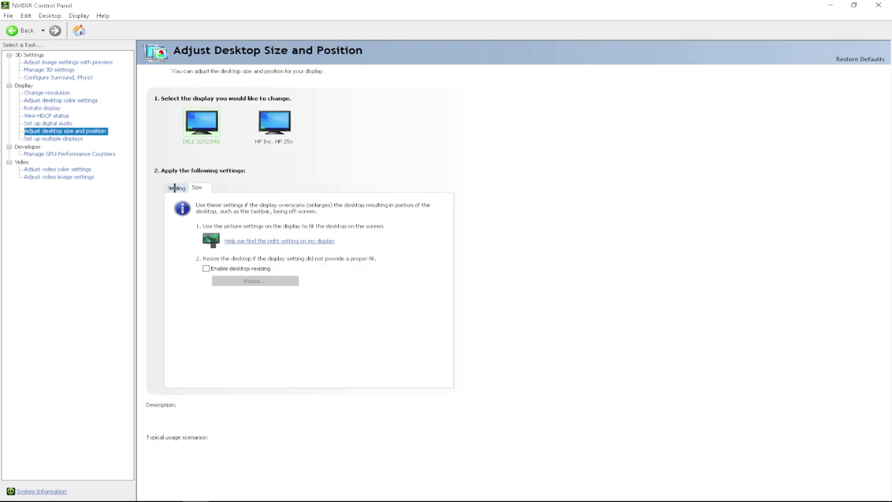
pyautogui.click(175, 188)
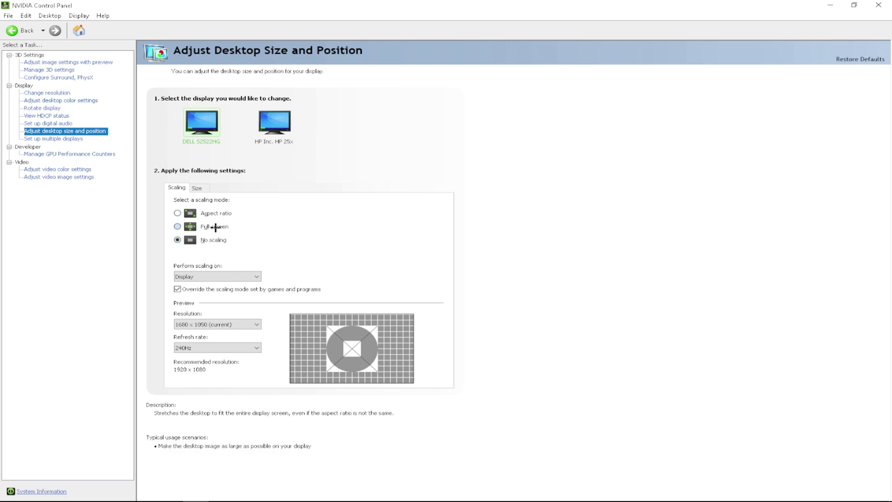
pyautogui.click(195, 276)
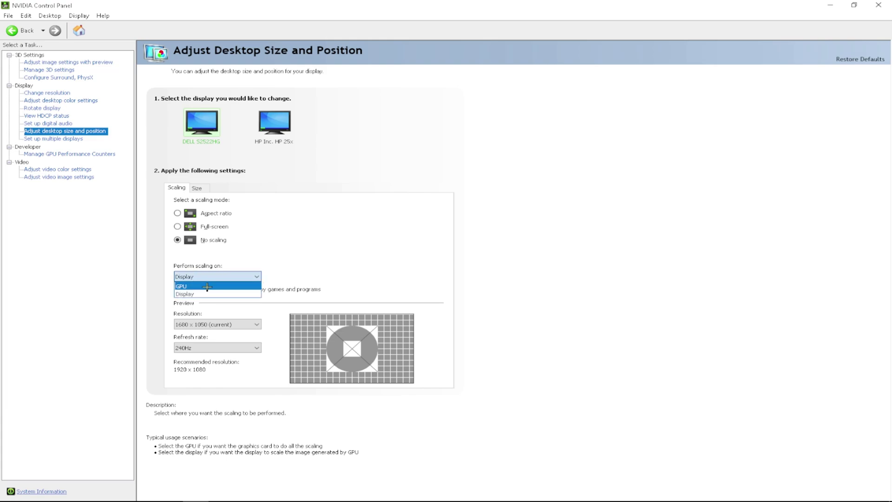
pyautogui.click(196, 294)
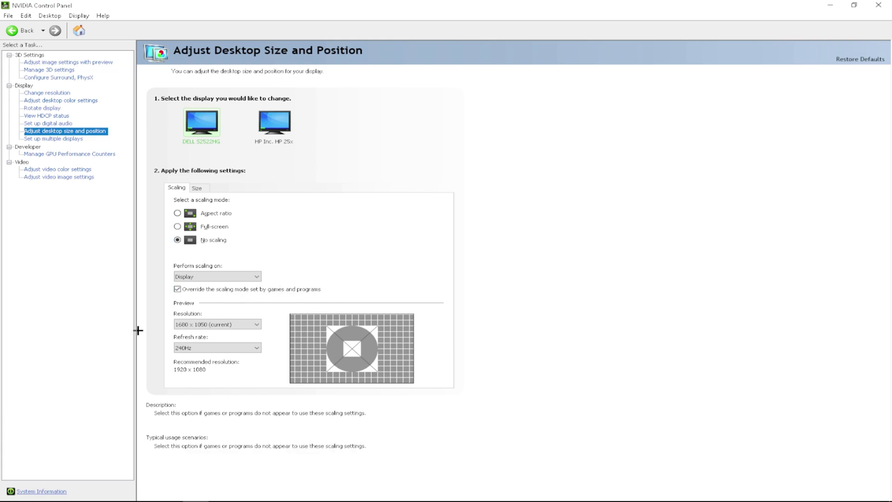
# - Show the Size tab for the HP 25x monitor, with desktop resizing left disabled
pyautogui.click(199, 190)
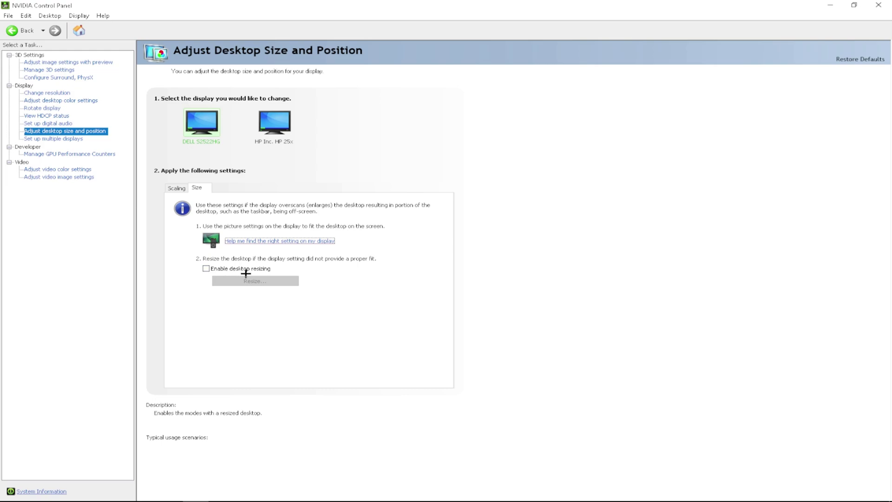
pyautogui.click(267, 137)
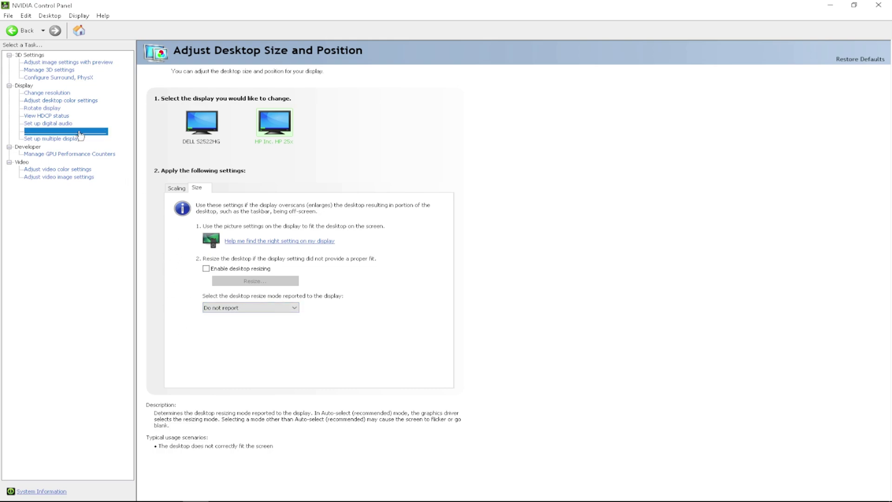
pyautogui.click(59, 16)
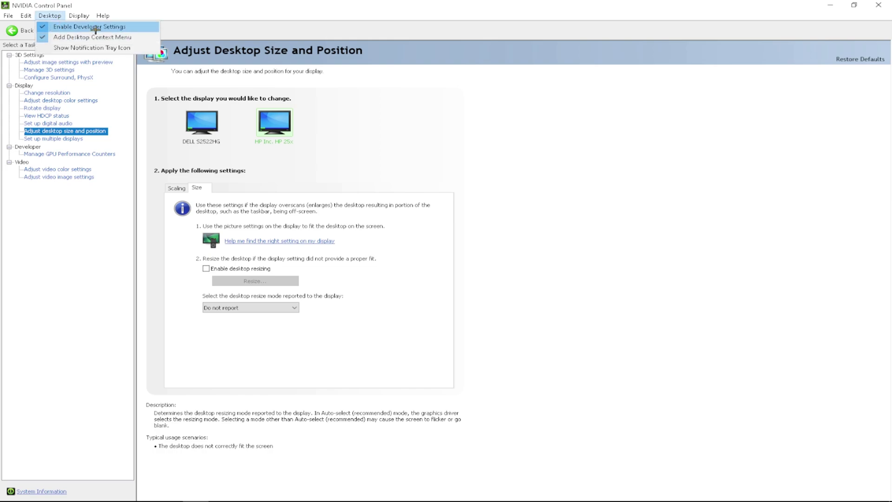
# - Dismiss the Desktop menu and view GPU performance counters, allowed for all users
pyautogui.click(63, 199)
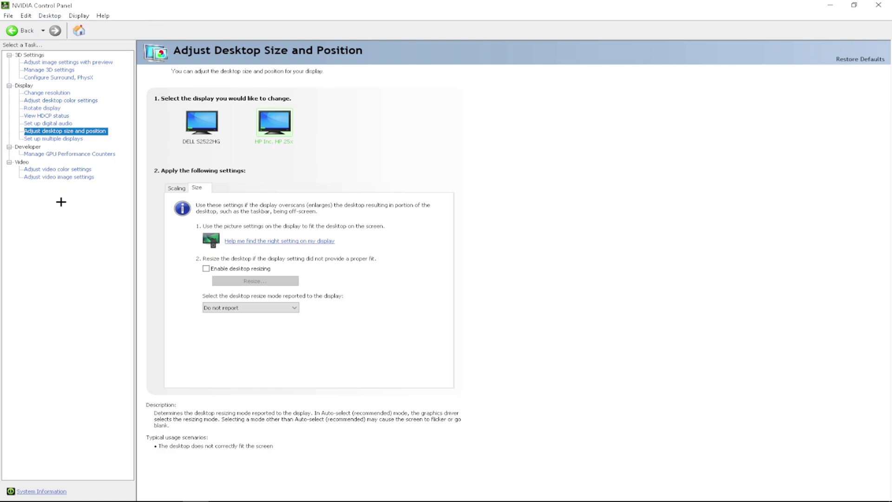
pyautogui.click(89, 155)
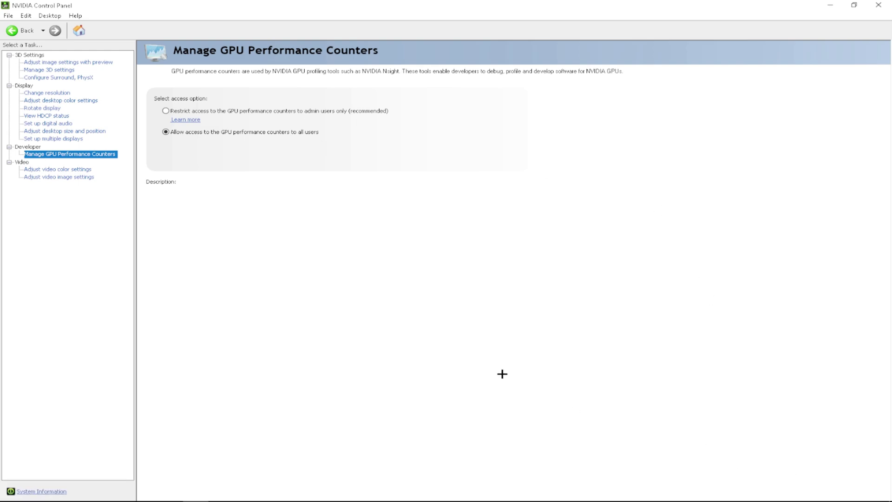
# - Look over video colour settings, then video image settings with edge enhancement and noise reduction at 0%
pyautogui.click(32, 171)
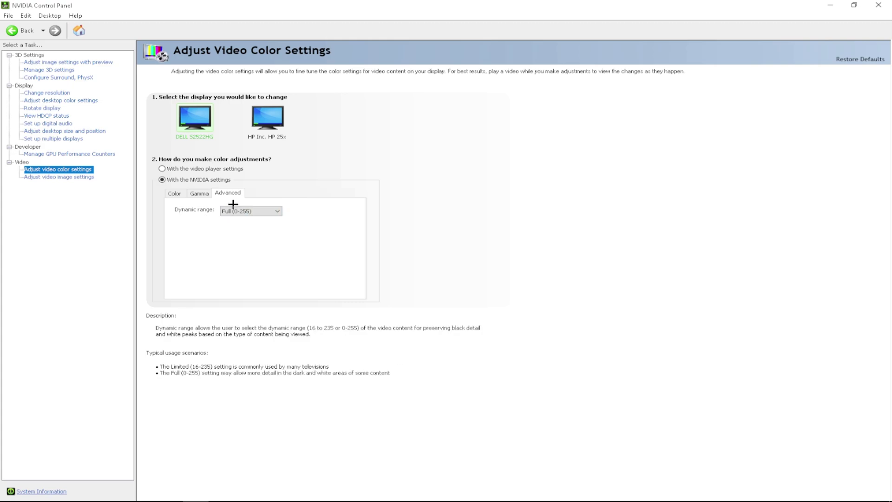
pyautogui.click(71, 179)
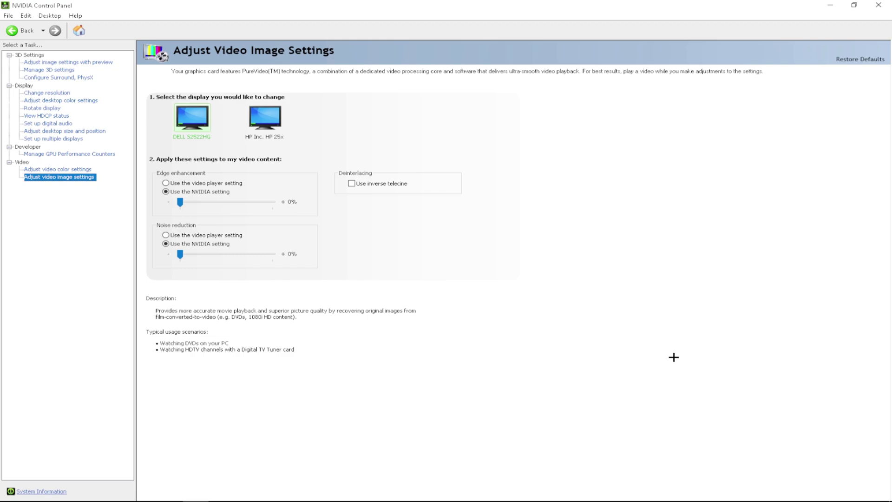
# - Switch to NVIDIA Profile Inspector and scroll through the _GLOBAL_DRIVER_PROFILE settings list
pyautogui.moveTo(476, 499)
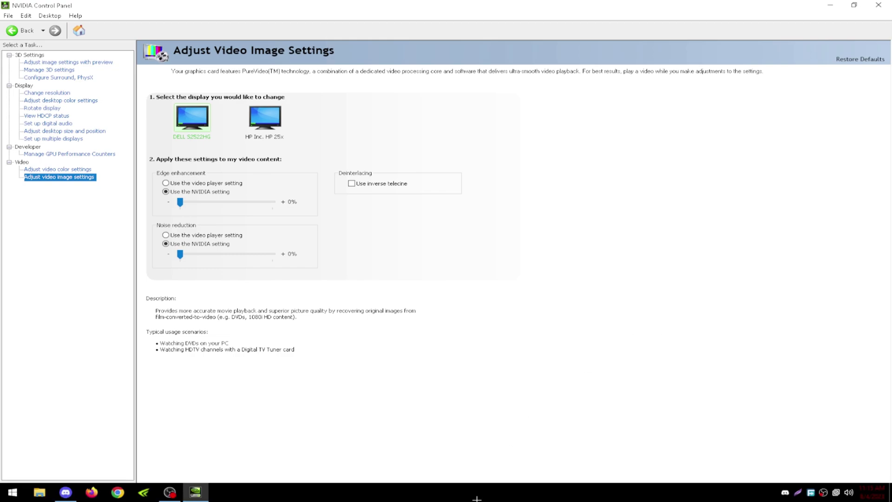
pyautogui.click(143, 492)
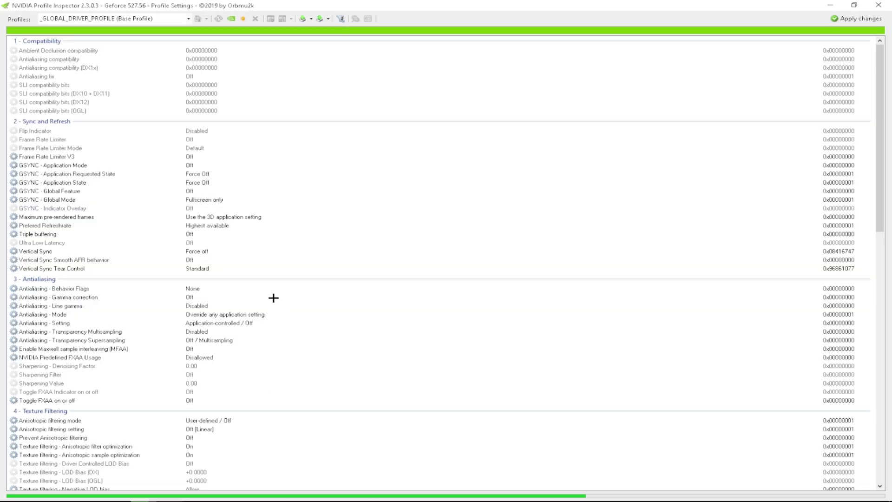
pyautogui.scroll(-3, 220, 291)
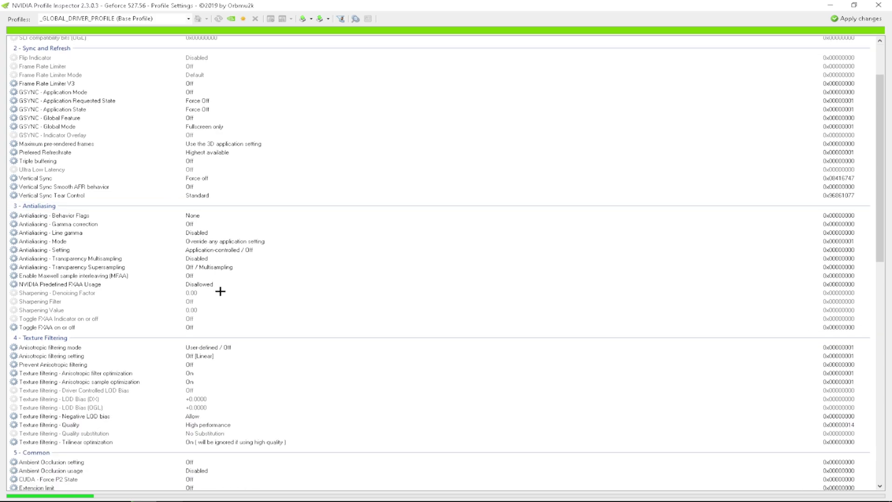
pyautogui.scroll(-12, 220, 291)
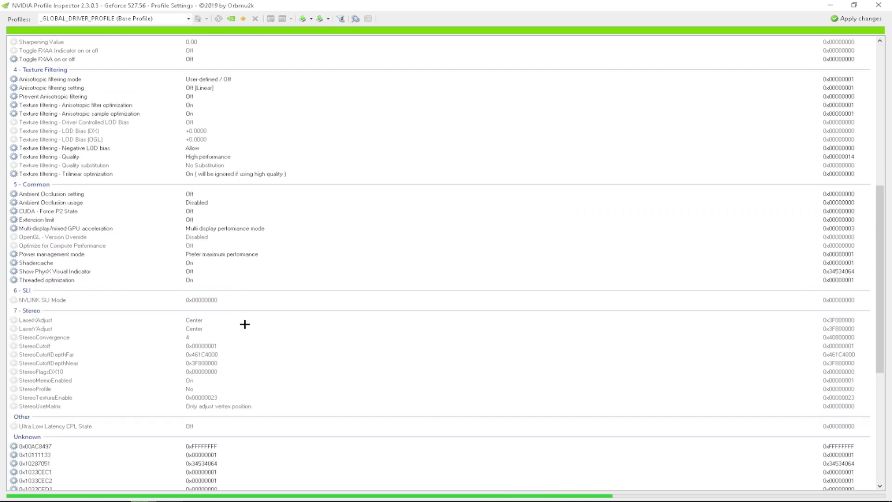
pyautogui.scroll(-2, 244, 323)
pyautogui.scroll(15, 245, 323)
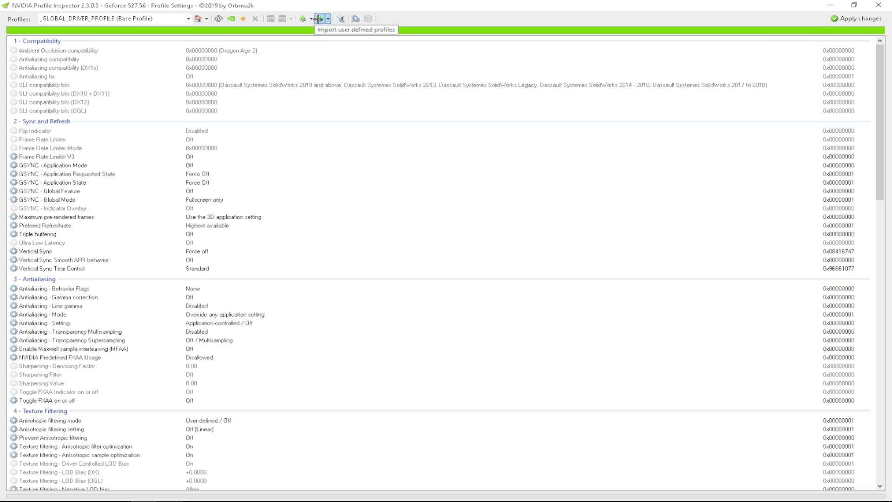
pyautogui.click(320, 19)
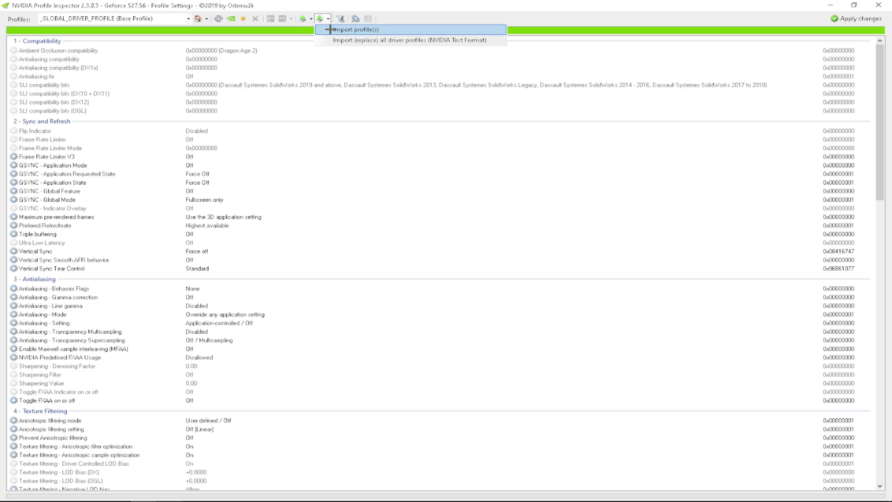
pyautogui.click(337, 29)
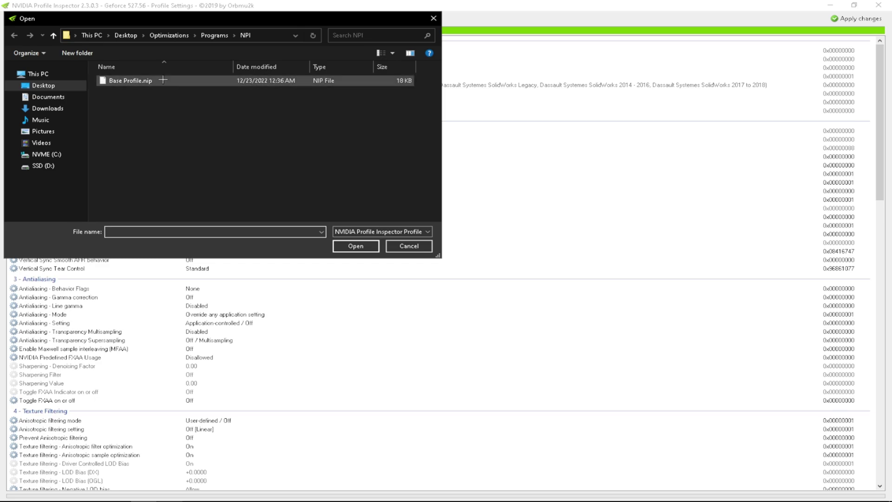
pyautogui.click(410, 245)
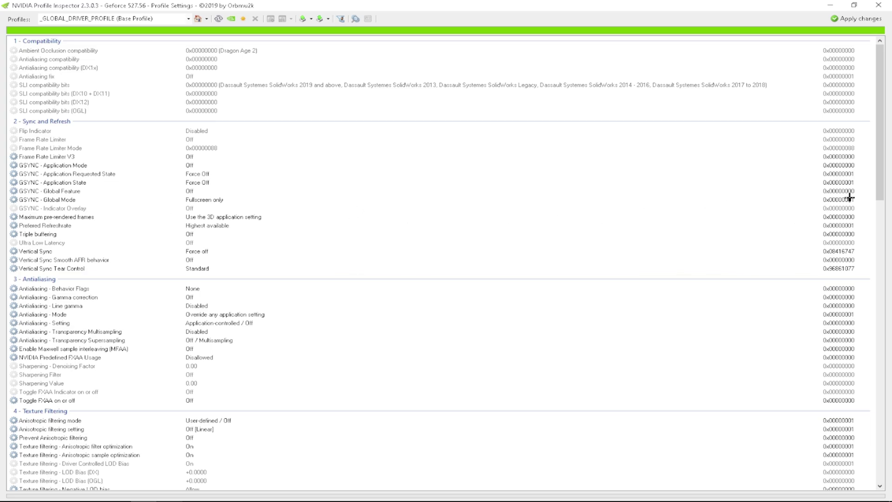
pyautogui.moveTo(879, 178); pyautogui.dragTo(870, 301)
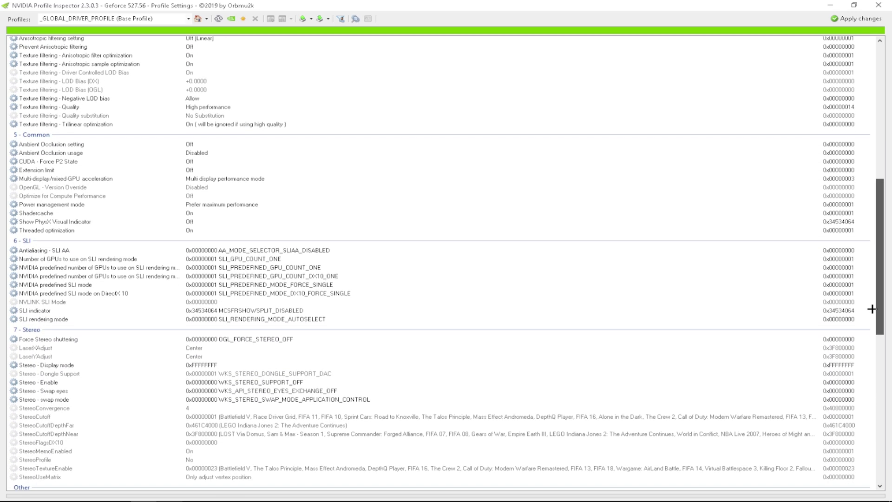
pyautogui.moveTo(872, 309); pyautogui.dragTo(862, 468)
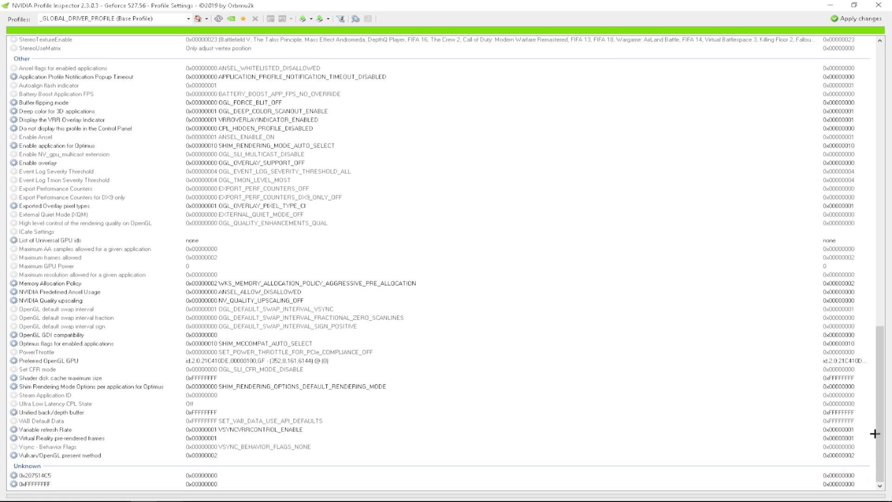
pyautogui.moveTo(875, 433); pyautogui.dragTo(651, 155)
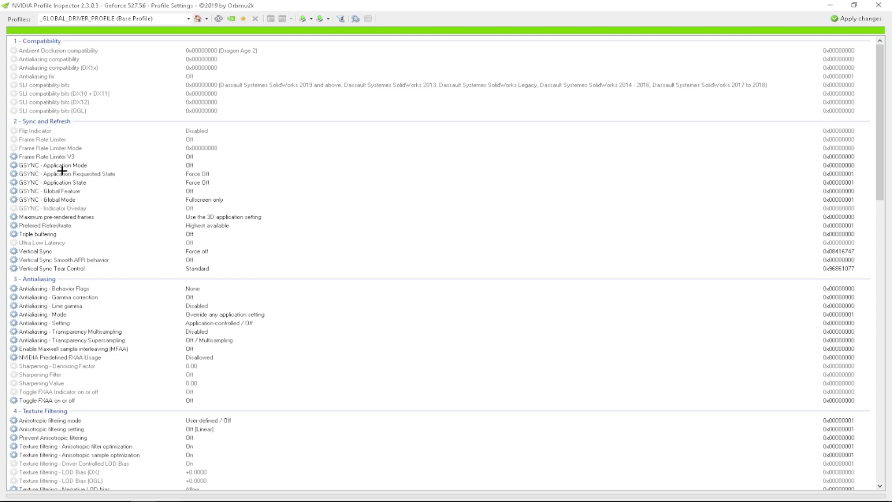
pyautogui.click(30, 167)
pyautogui.click(30, 175)
pyautogui.click(28, 183)
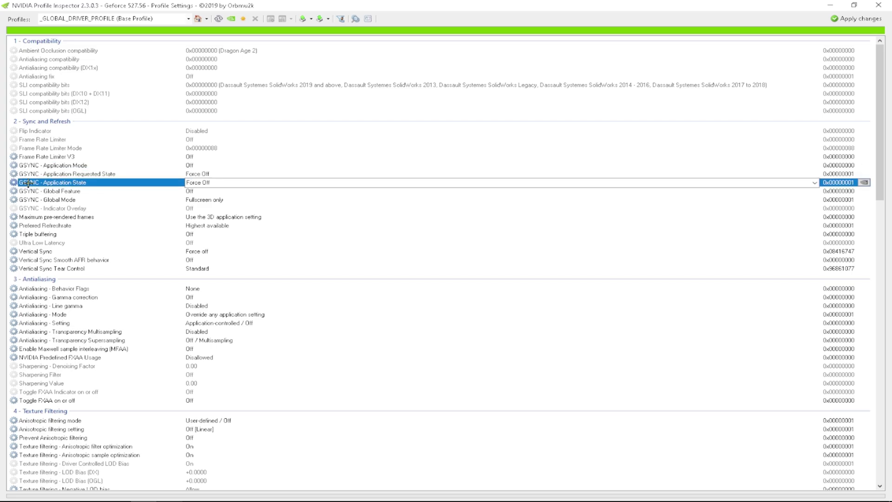
pyautogui.click(27, 192)
pyautogui.click(27, 200)
pyautogui.click(29, 209)
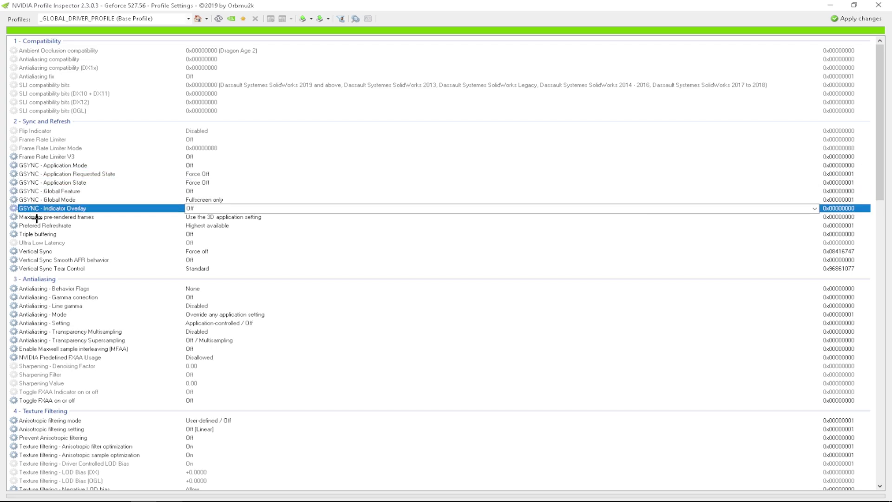